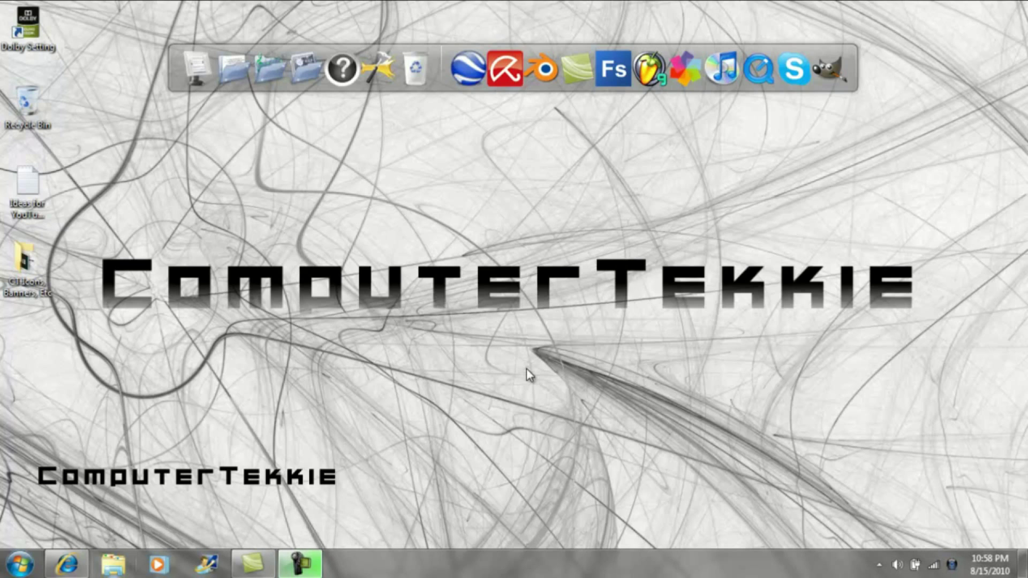
- Launch GIMP and reopen the Layers dialog, placing it on the left of the screen
{"action": "left_click", "coordinate": [840, 73]}
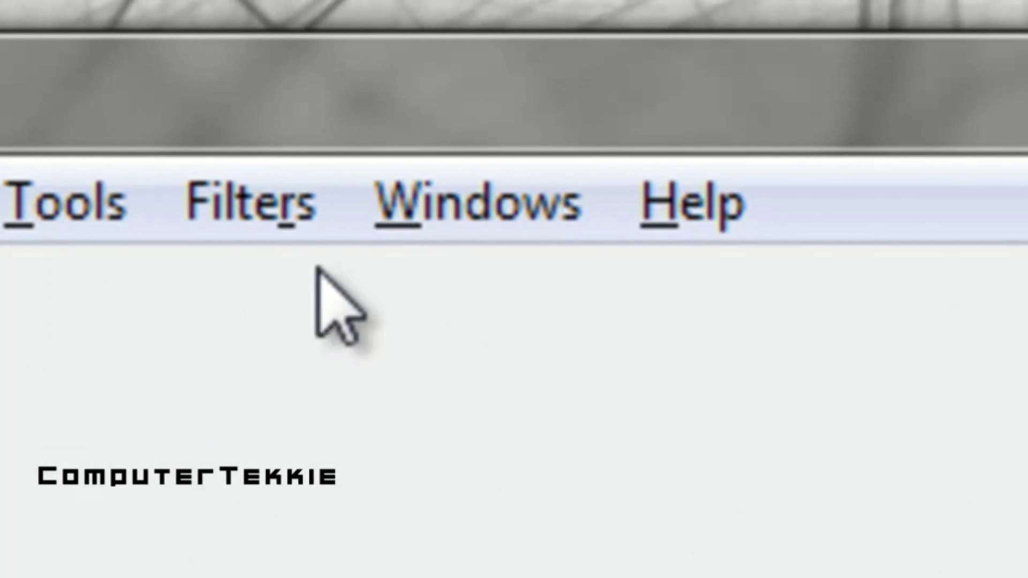
{"action": "left_click", "coordinate": [492, 211]}
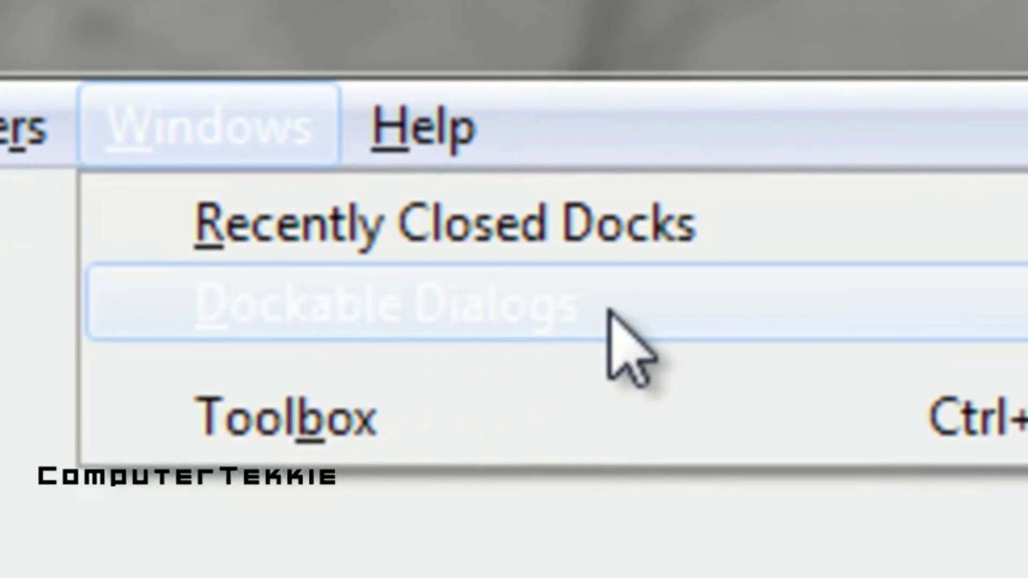
{"action": "mouse_move", "coordinate": [886, 396]}
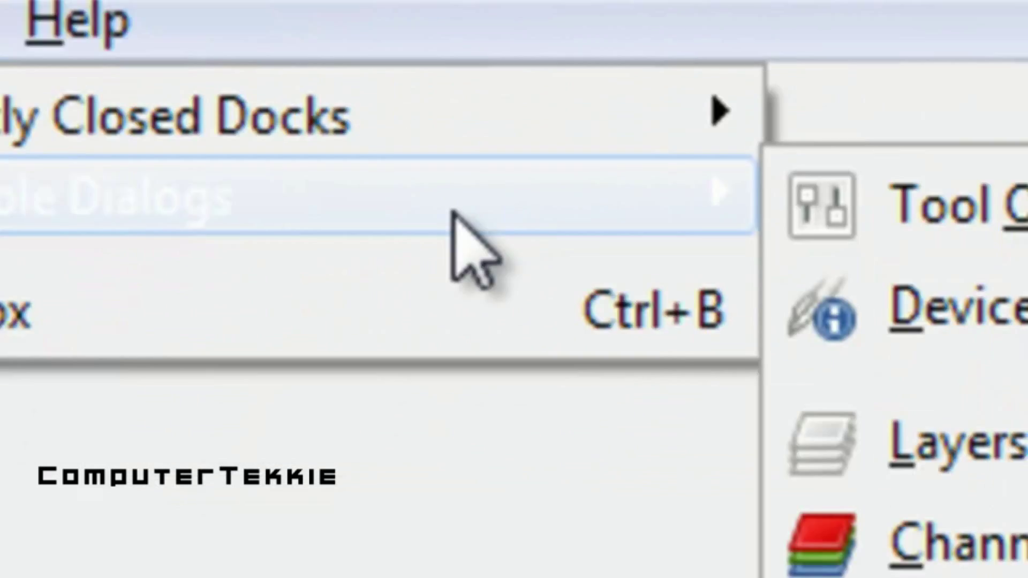
{"action": "left_click", "coordinate": [1006, 443]}
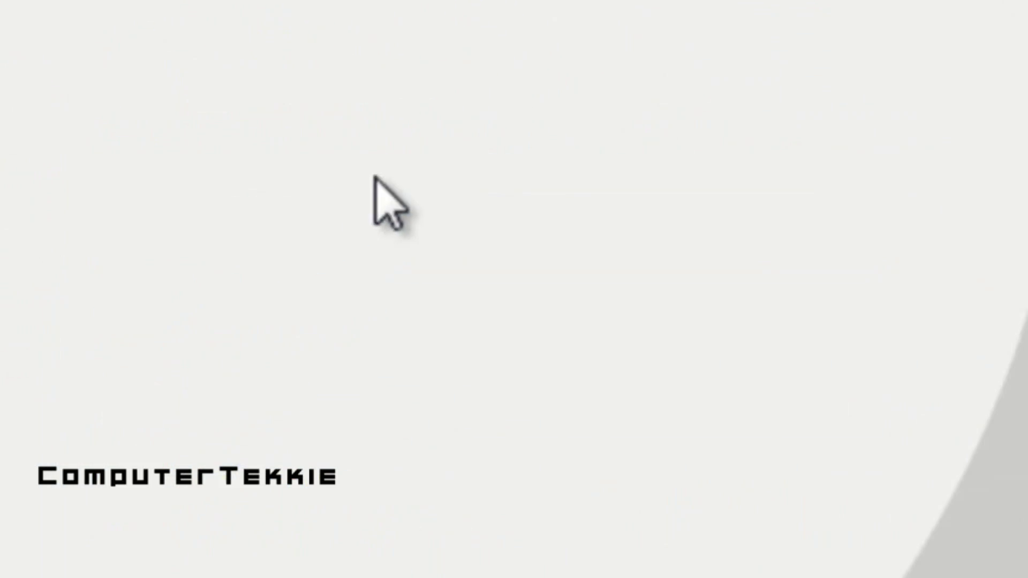
{"action": "left_click_drag", "start_coordinate": [546, 21], "coordinate": [164, 137]}
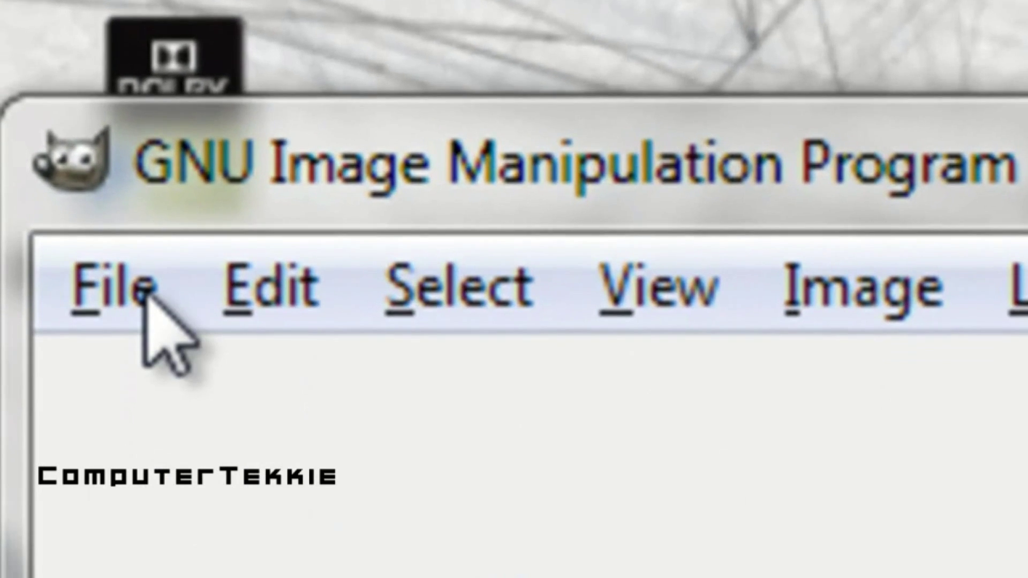
- Create a new 200 × 200 pixel image and view it at 200 % zoom
{"action": "left_click", "coordinate": [141, 313]}
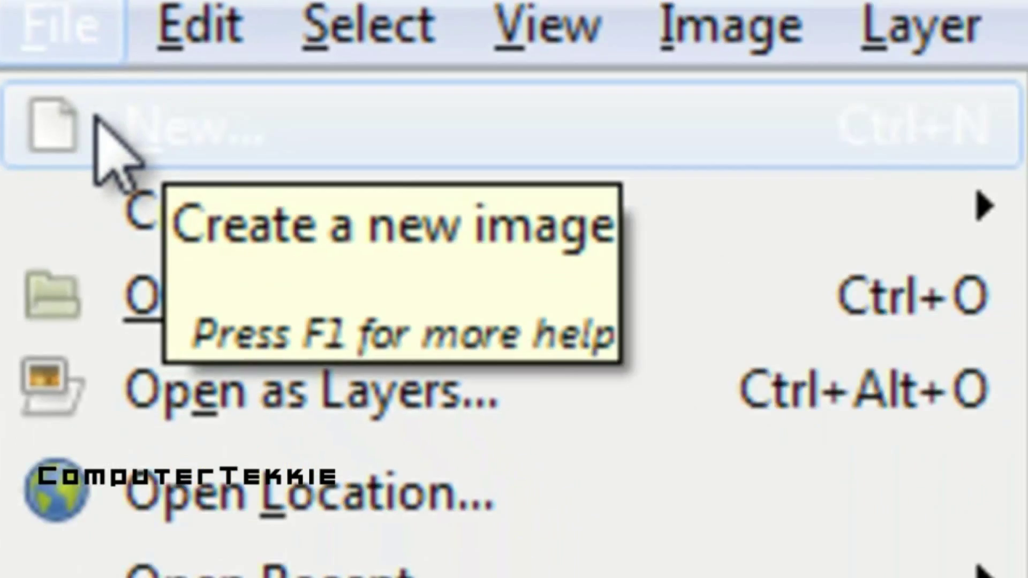
{"action": "left_click", "coordinate": [177, 214]}
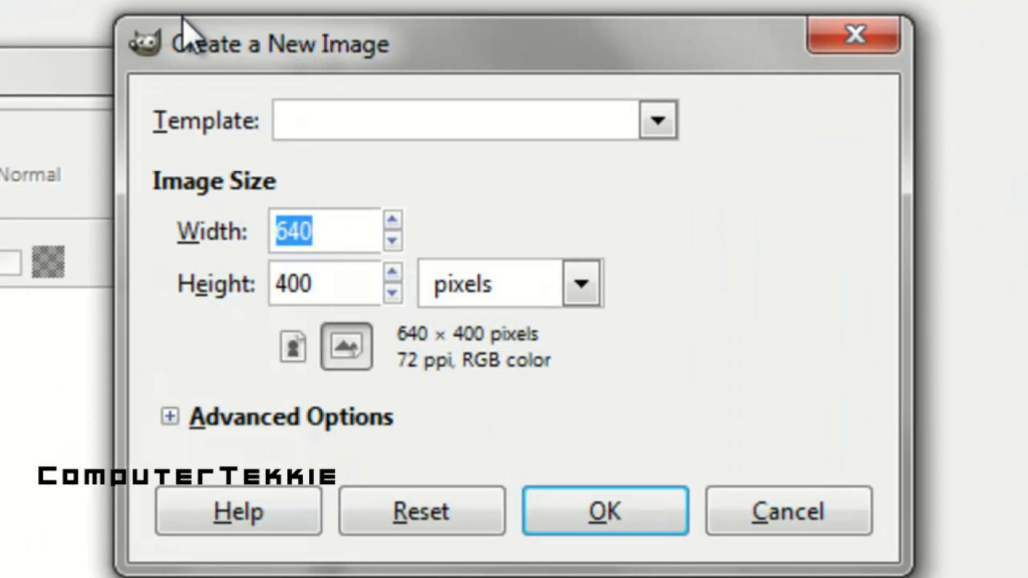
{"action": "type", "text": "2"}
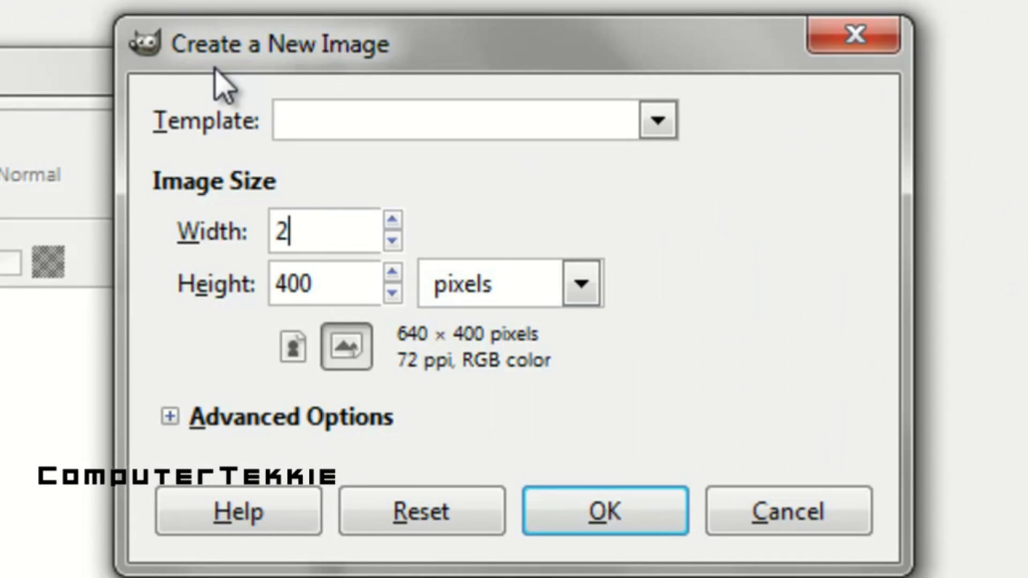
{"action": "type", "text": "00"}
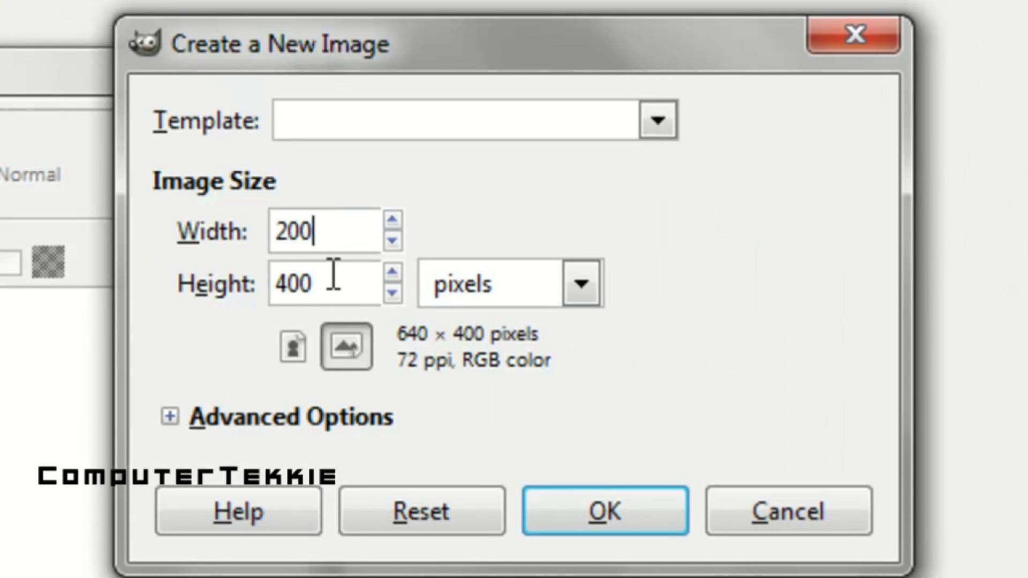
{"action": "key", "text": "Tab"}
{"action": "type", "text": "2"}
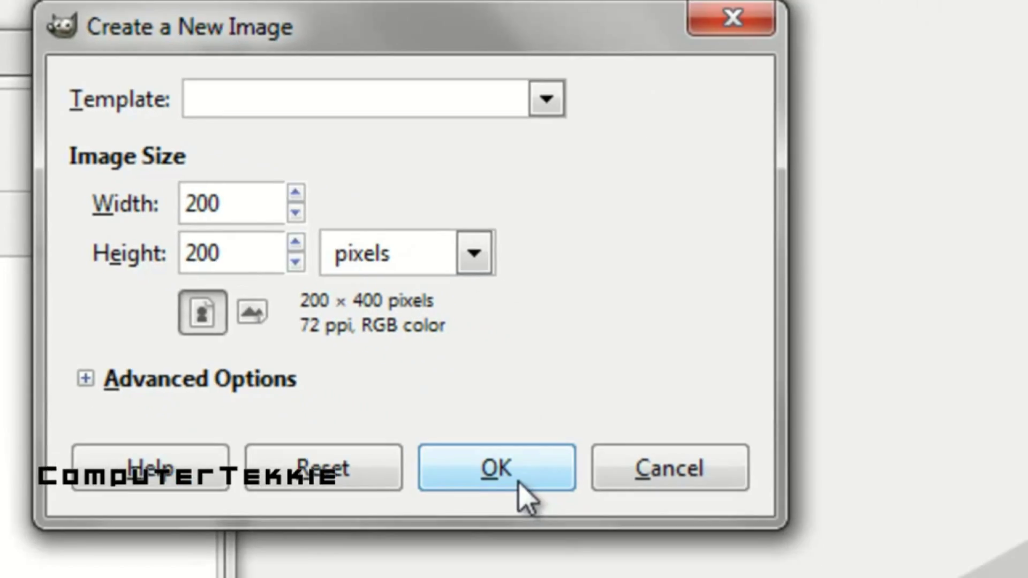
{"action": "left_click", "coordinate": [626, 518]}
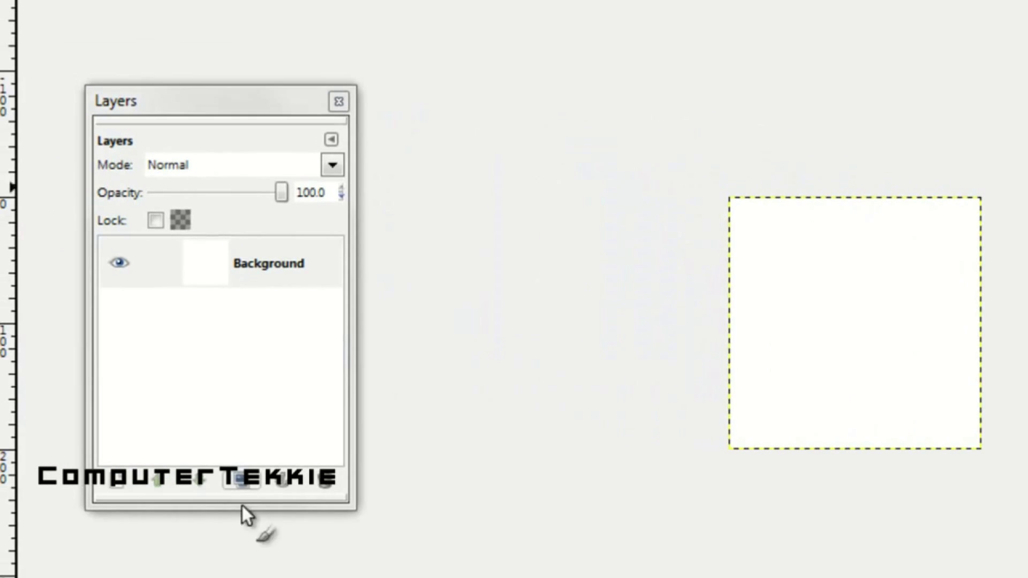
{"action": "left_click", "coordinate": [191, 577]}
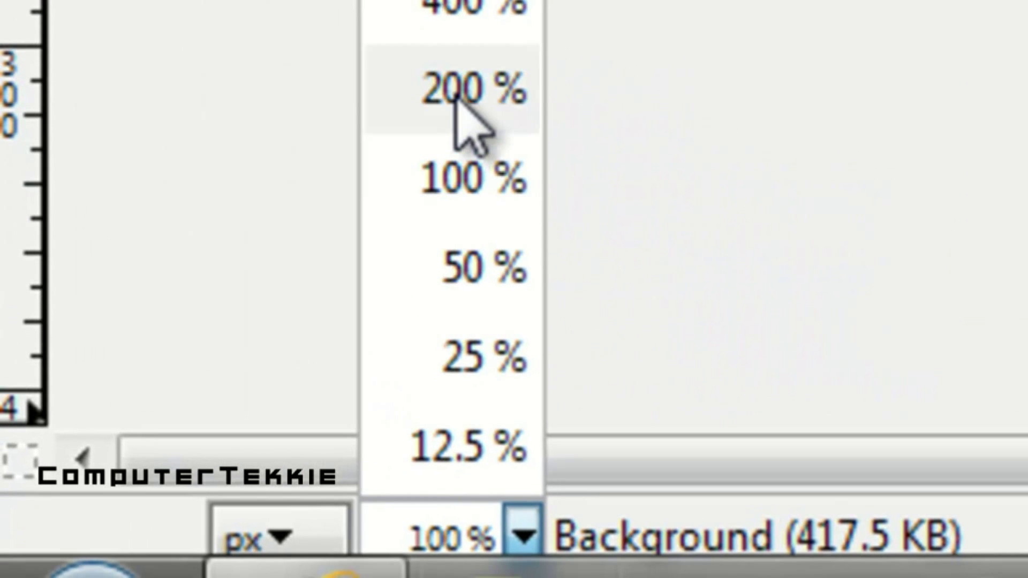
{"action": "left_click", "coordinate": [455, 99]}
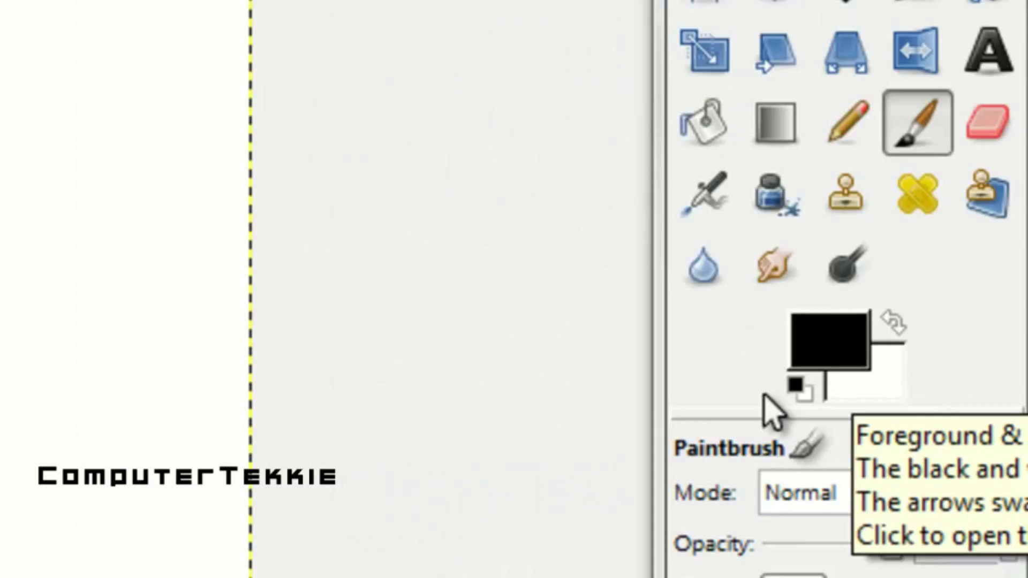
- Make teal 11887b the foreground colour and black the background colour
{"action": "left_click", "coordinate": [878, 385]}
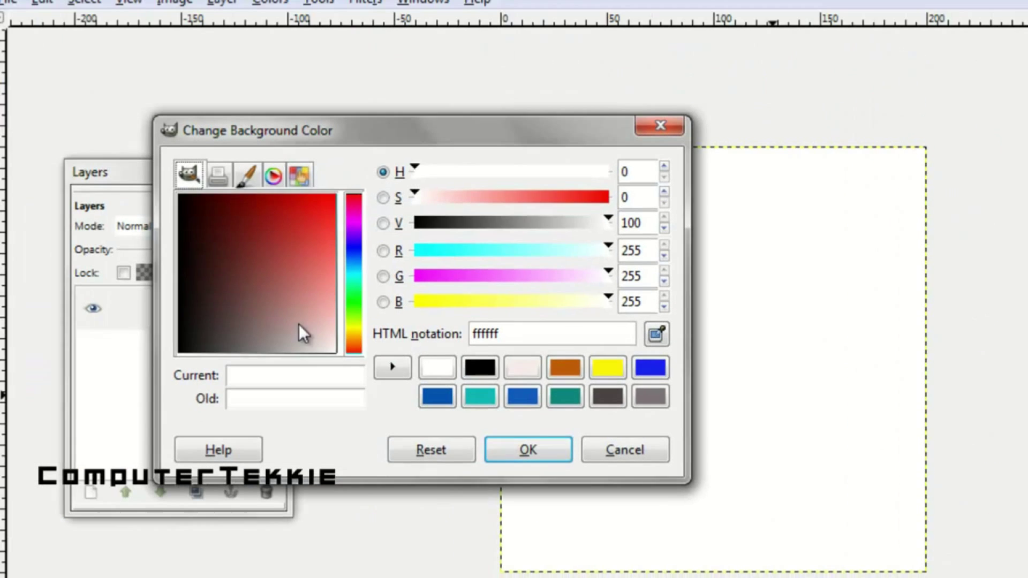
{"action": "left_click", "coordinate": [570, 397]}
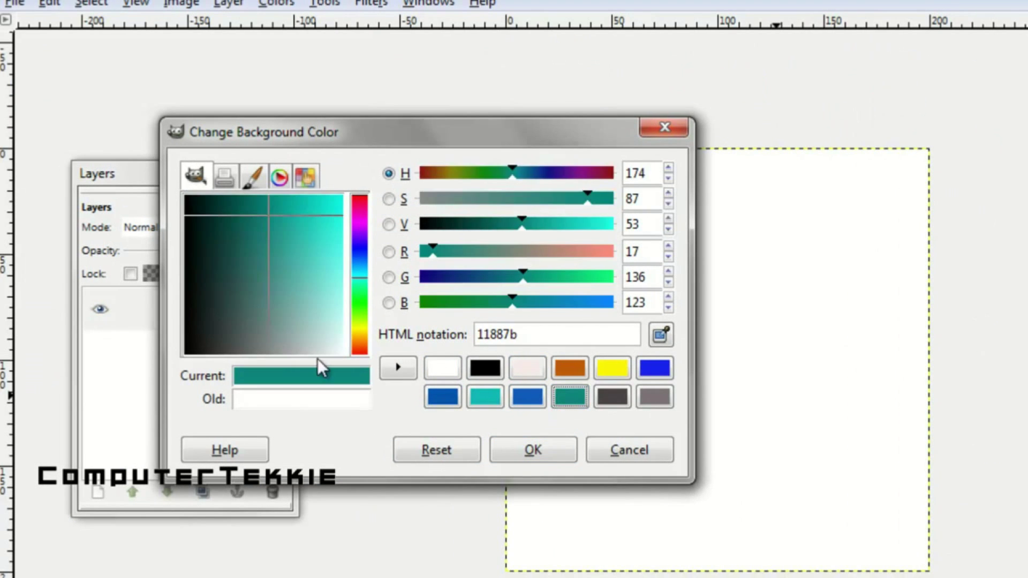
{"action": "left_click", "coordinate": [547, 449]}
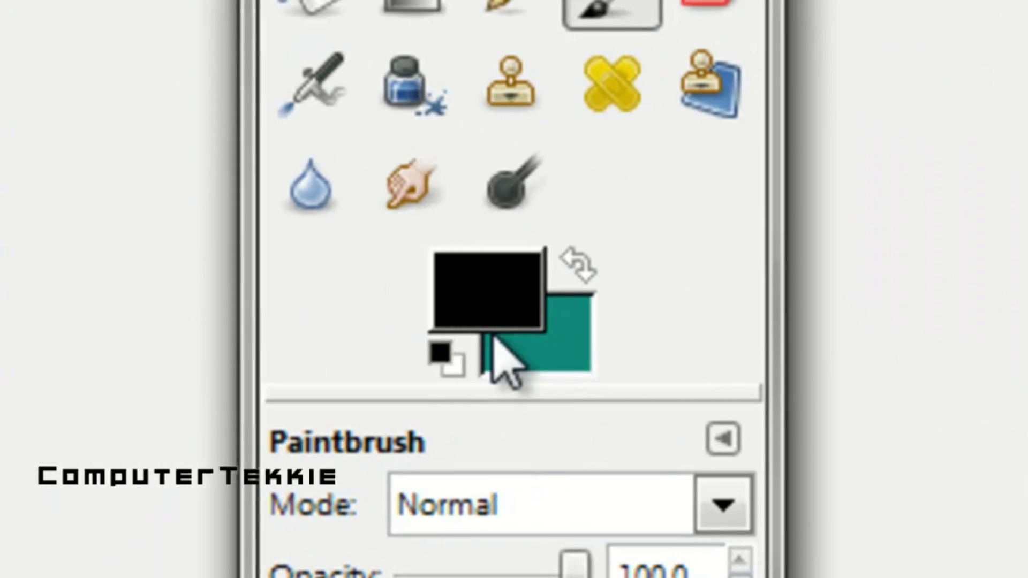
{"action": "left_click", "coordinate": [570, 263]}
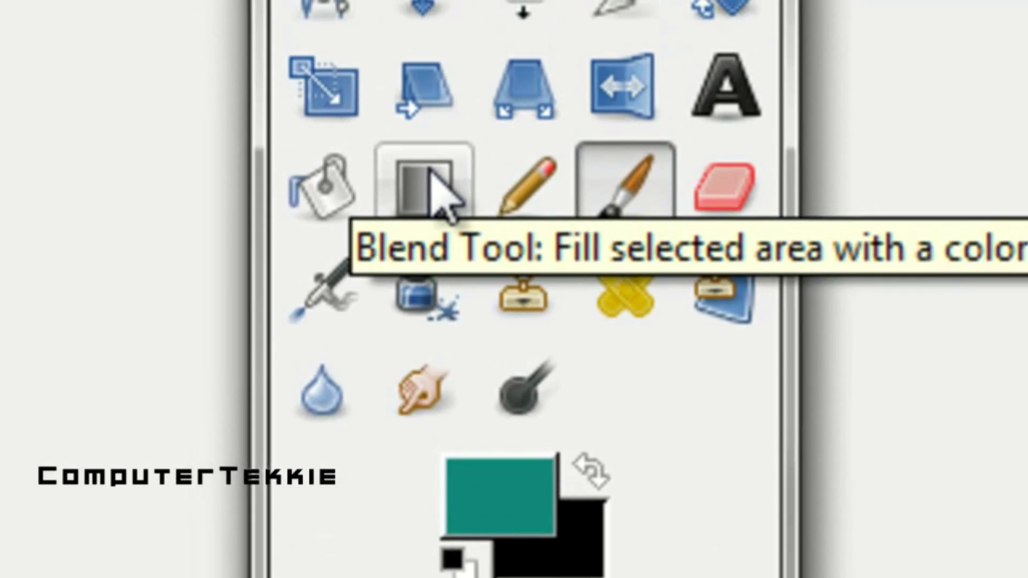
- Select the Blend tool and set its gradient shape to Radial
{"action": "left_click", "coordinate": [437, 188]}
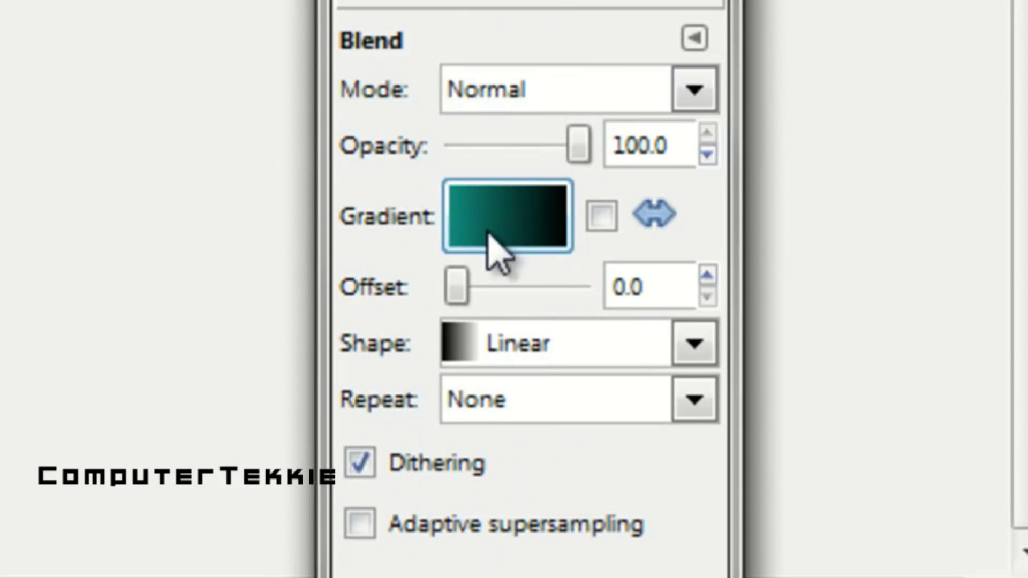
{"action": "left_click", "coordinate": [695, 345]}
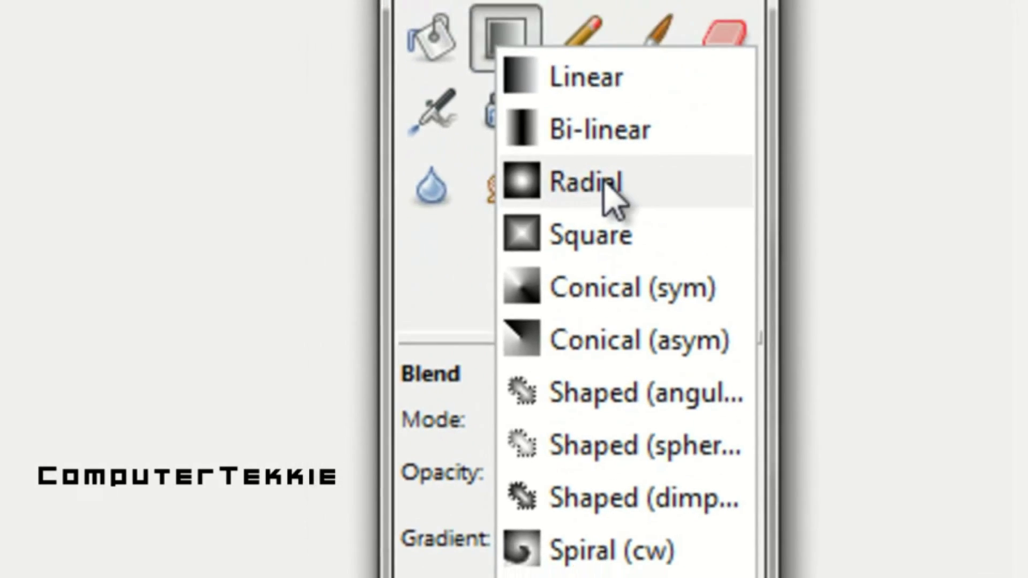
{"action": "left_click", "coordinate": [589, 172]}
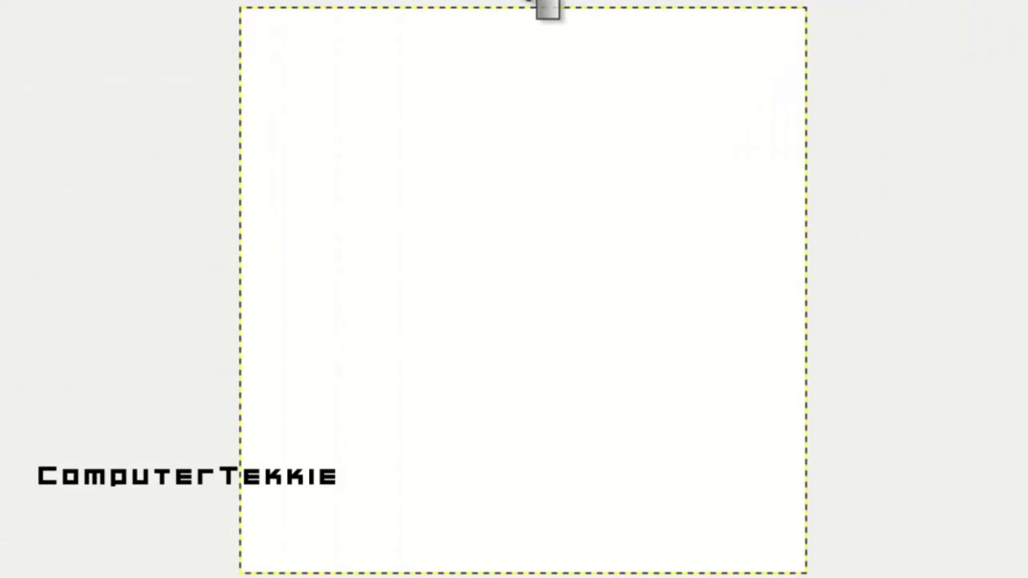
- Draw the radial gradient from the canvas centre toward the top-right corner, teal fading to black
{"action": "left_click_drag", "start_coordinate": [514, 2], "coordinate": [810, 5]}
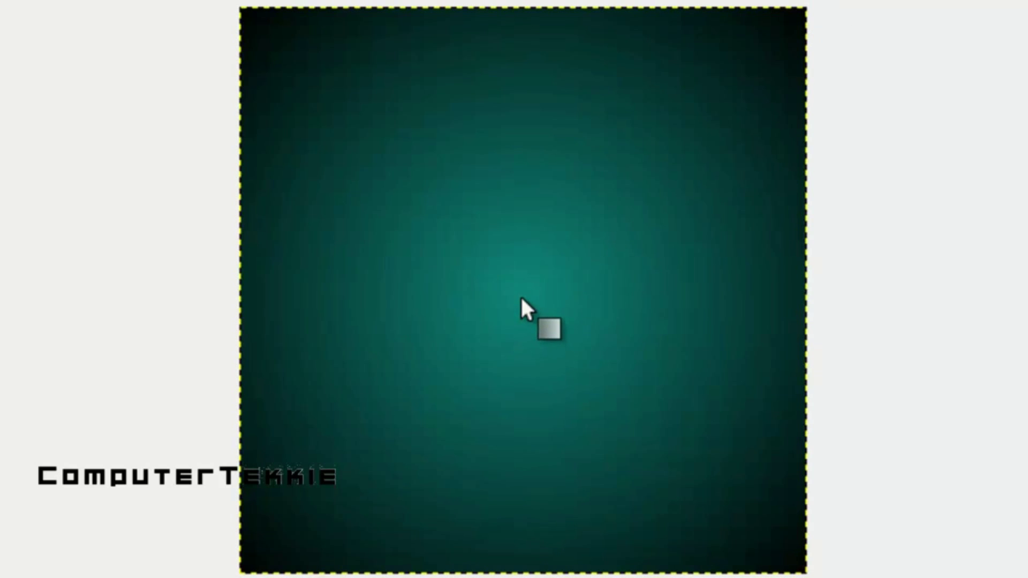
{"action": "left_click_drag", "start_coordinate": [519, 296], "coordinate": [705, 112]}
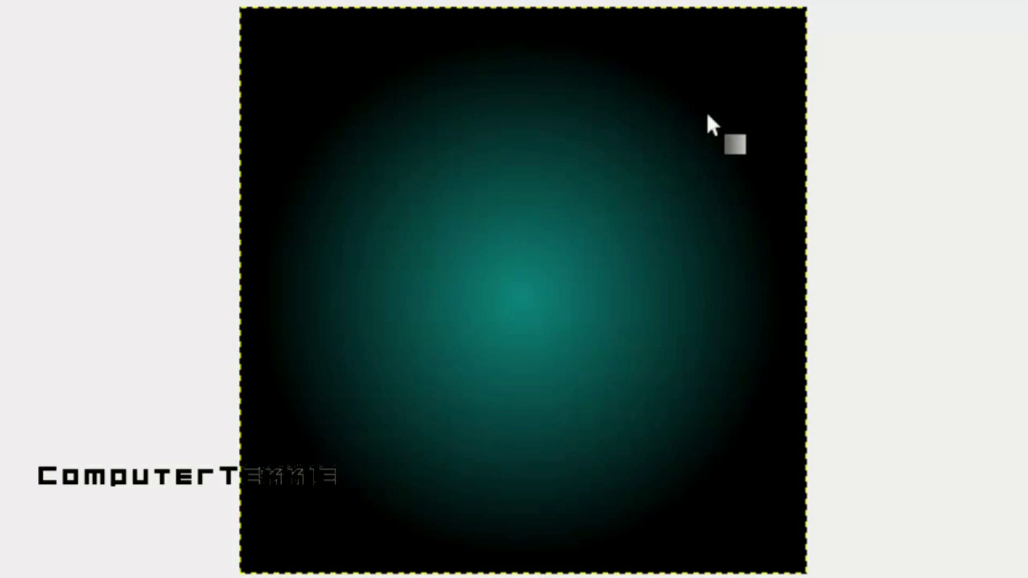
{"action": "left_click_drag", "start_coordinate": [518, 294], "coordinate": [748, 59]}
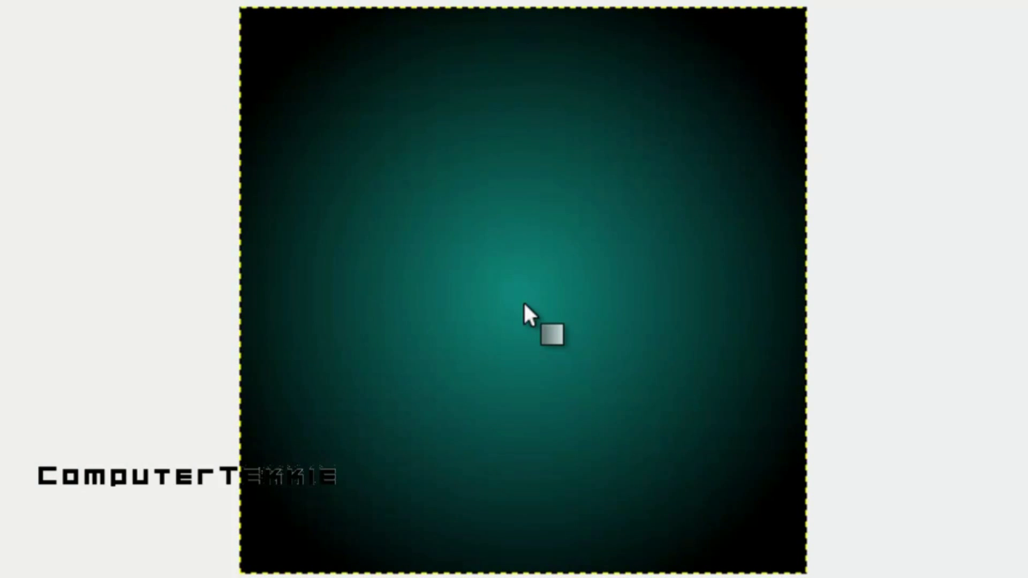
{"action": "left_click_drag", "start_coordinate": [524, 292], "coordinate": [734, 112]}
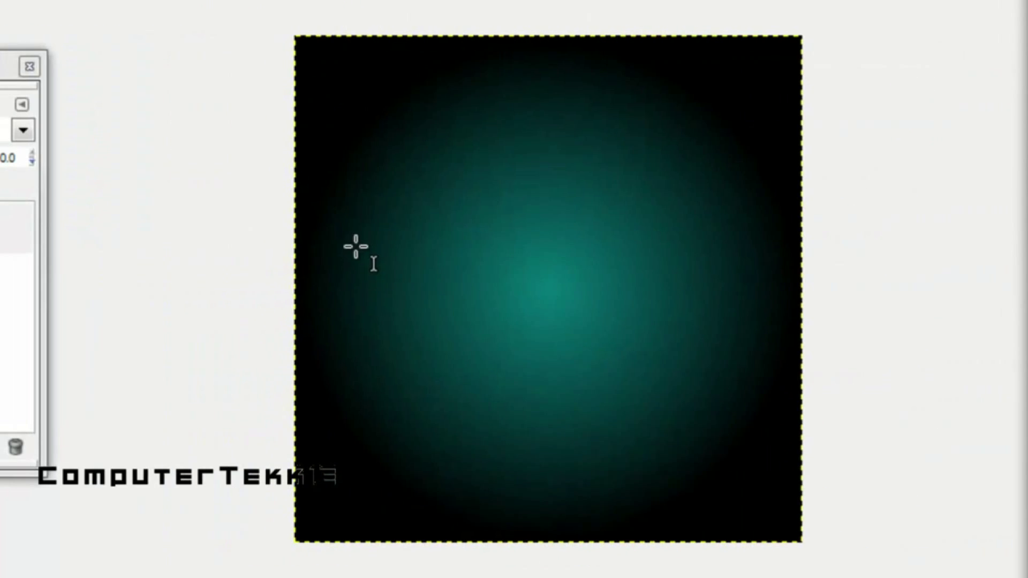
- Add a wide text box reading 'CT' across the canvas middle, coloured pale pinkish white
{"action": "left_click_drag", "start_coordinate": [345, 227], "coordinate": [360, 349]}
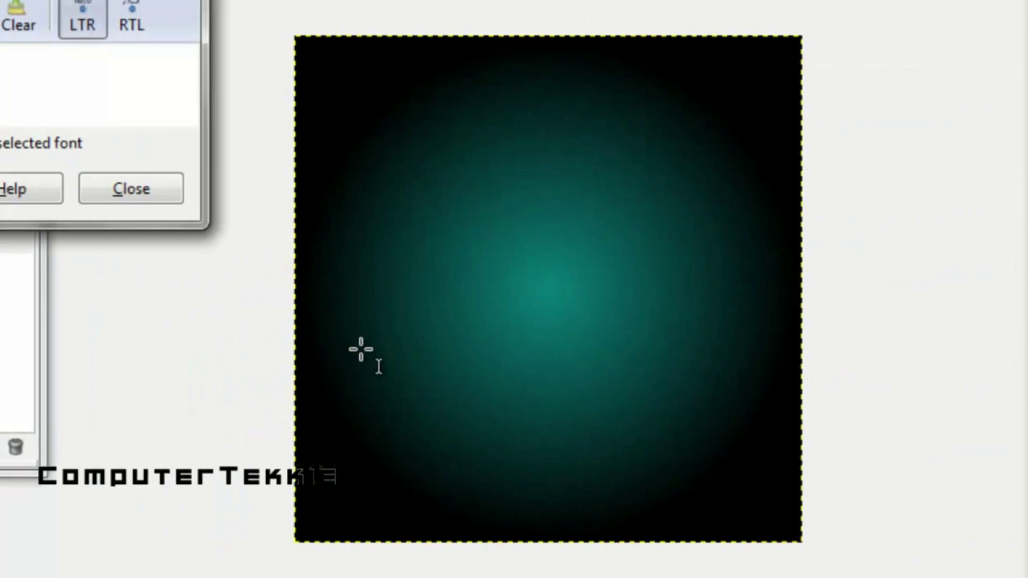
{"action": "left_click_drag", "start_coordinate": [595, 342], "coordinate": [771, 355]}
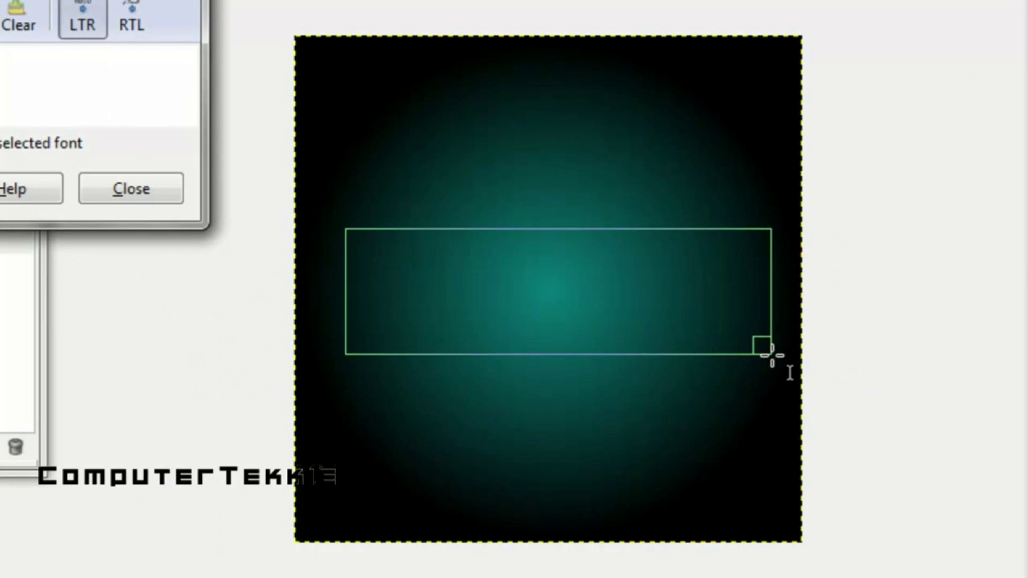
{"action": "type", "text": "CT"}
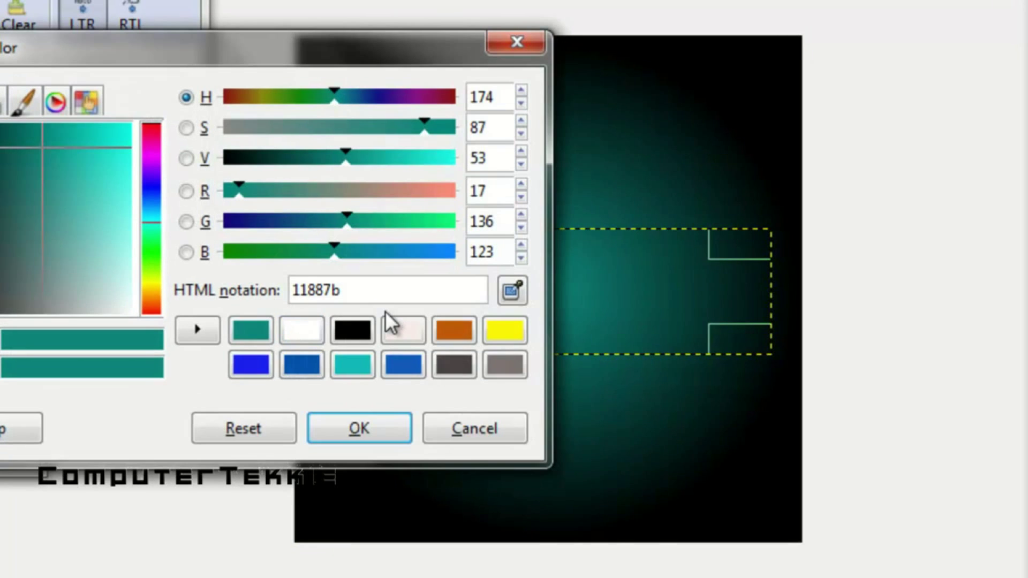
{"action": "left_click", "coordinate": [403, 330]}
{"action": "left_click", "coordinate": [327, 431]}
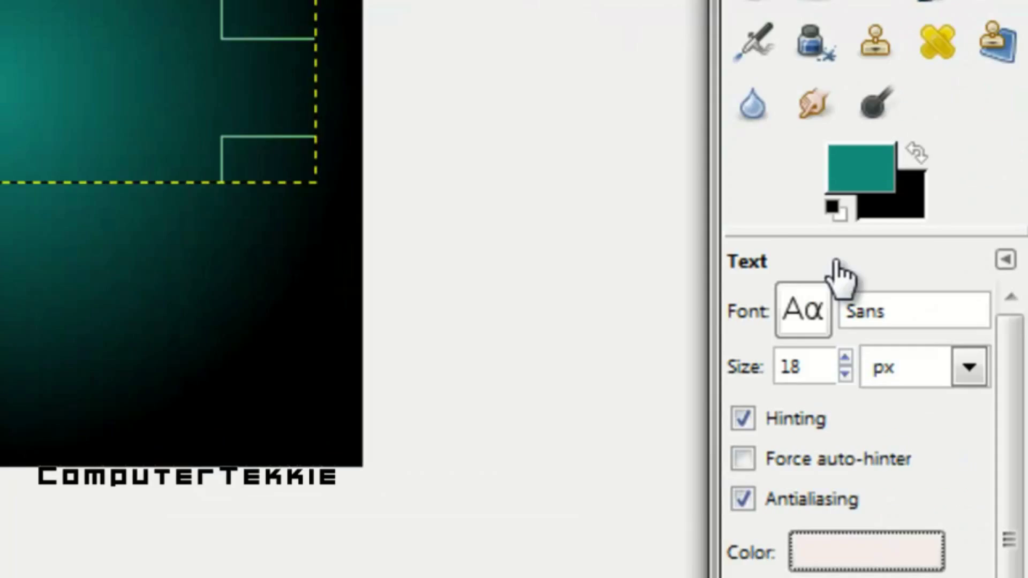
- Set the CT text font to 'chubu 08 Normal' and raise its size to 48 px
{"action": "left_click", "coordinate": [818, 324]}
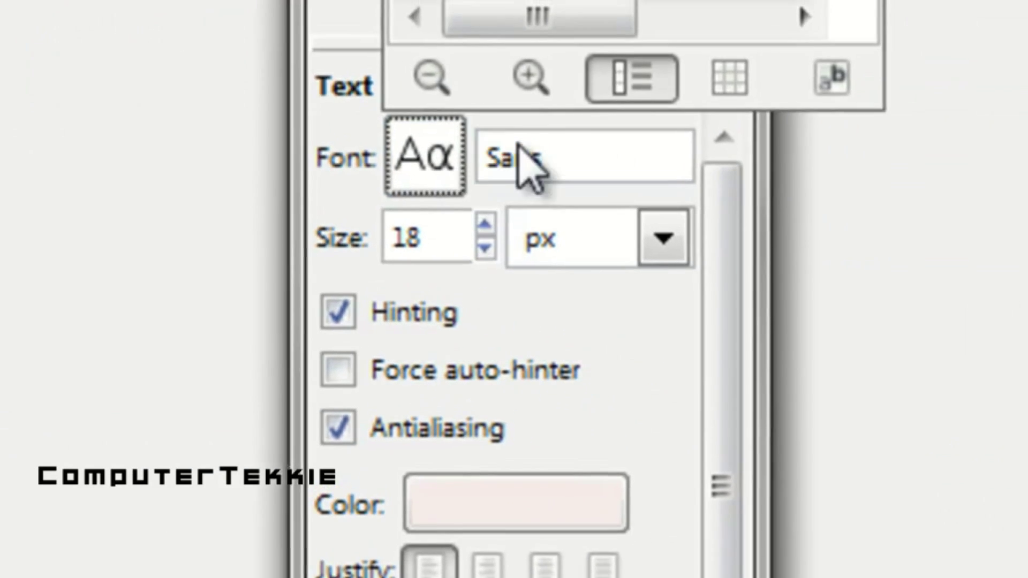
{"action": "left_click", "coordinate": [535, 158]}
{"action": "double_click", "coordinate": [547, 157]}
{"action": "type", "text": "c"}
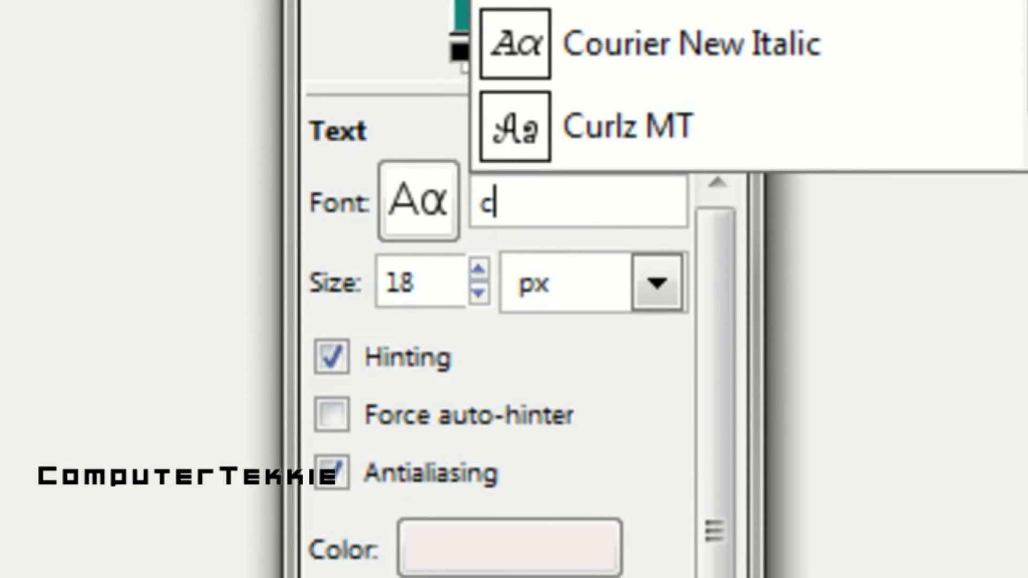
{"action": "type", "text": "h"}
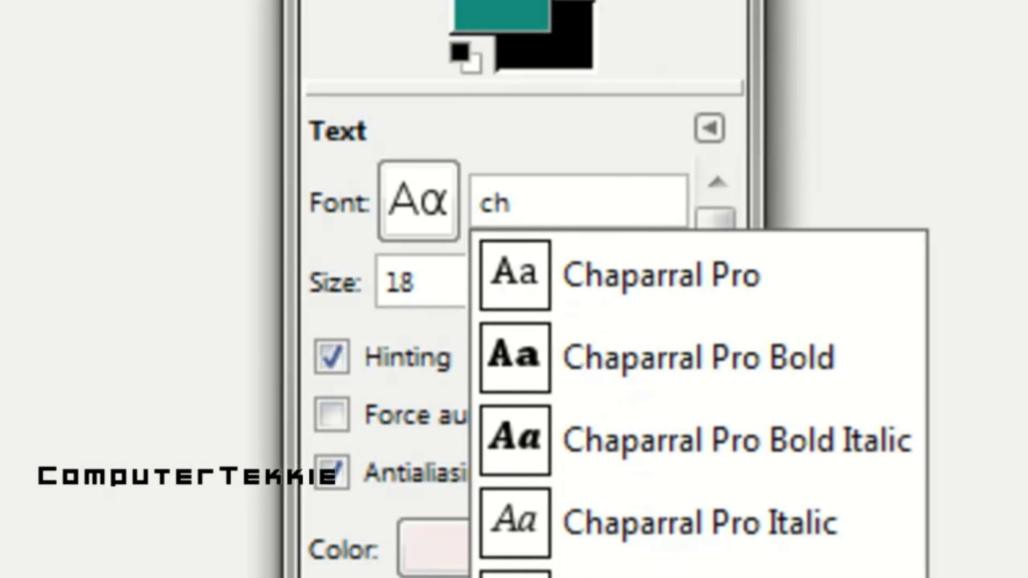
{"action": "type", "text": "ubu 08 Normal"}
{"action": "scroll", "coordinate": [824, 341], "scroll_direction": "up", "scroll_amount": 20}
{"action": "scroll", "coordinate": [824, 345], "scroll_direction": "up", "scroll_amount": 3}
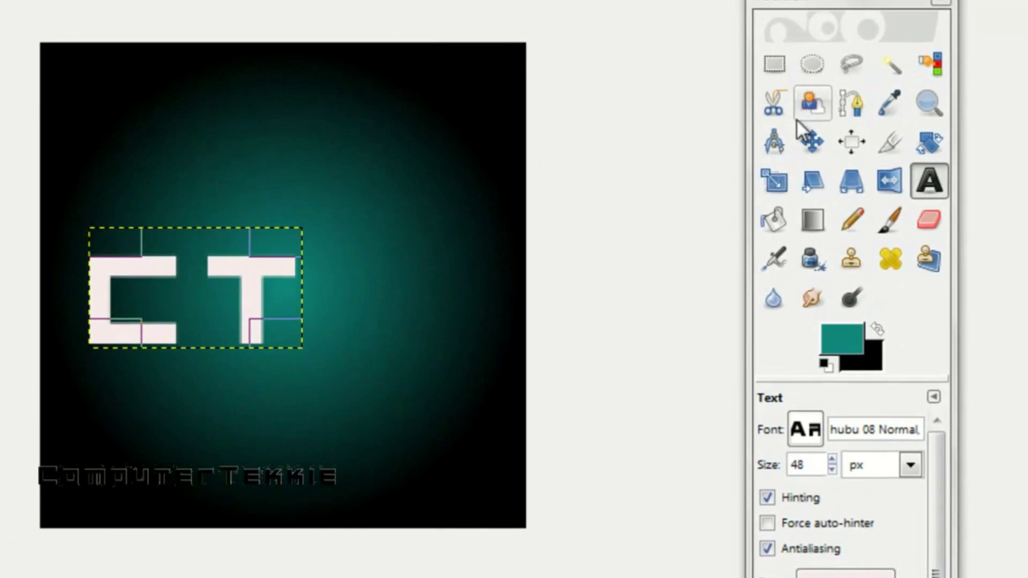
{"action": "left_click", "coordinate": [805, 23]}
- Scale the CT text layer up to 129 × 73 px and centre it over the teal glow
{"action": "left_click_drag", "start_coordinate": [246, 274], "coordinate": [333, 265]}
{"action": "left_click", "coordinate": [773, 180]}
{"action": "left_click_drag", "start_coordinate": [872, 393], "coordinate": [972, 446]}
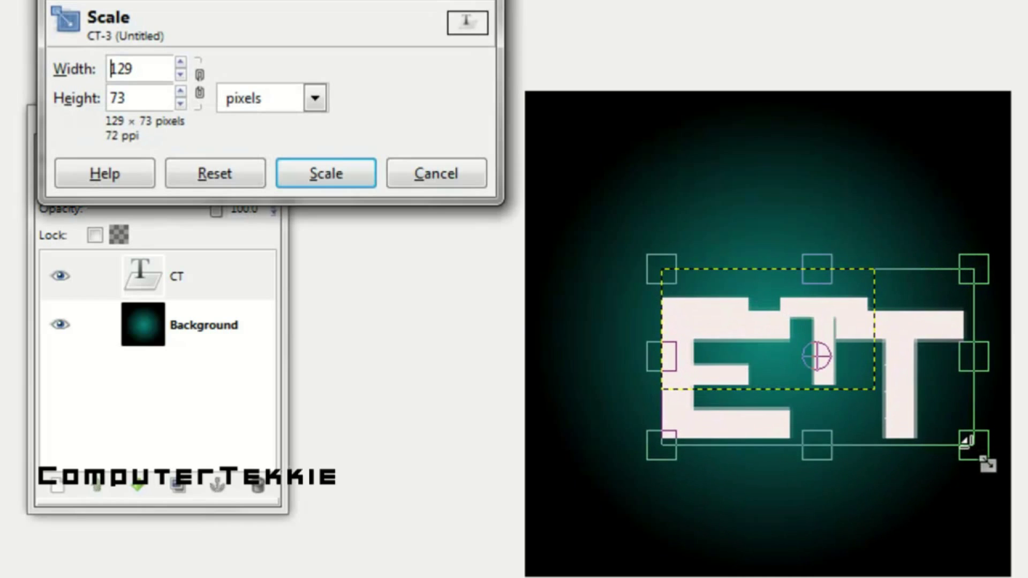
{"action": "left_click", "coordinate": [345, 171]}
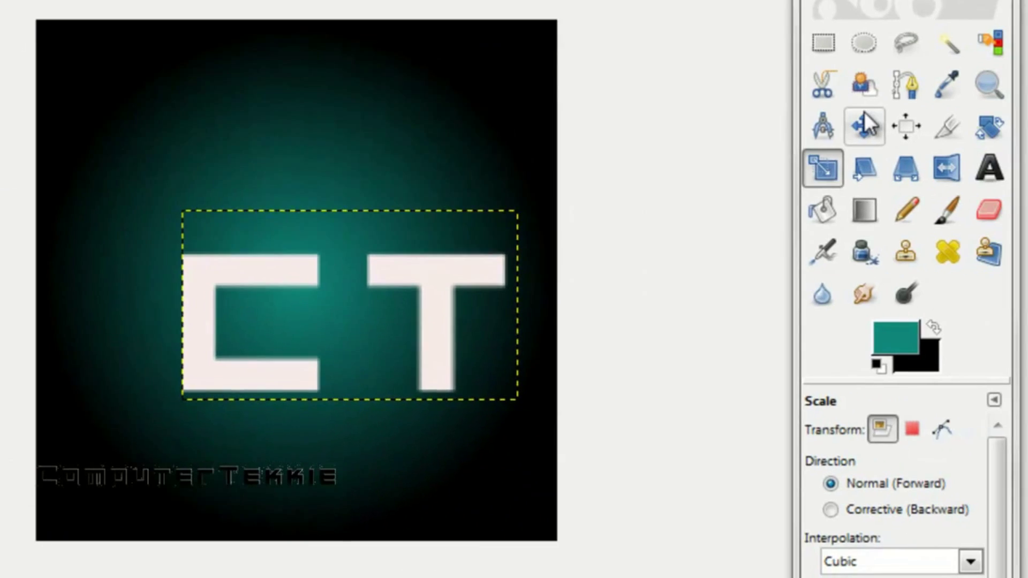
{"action": "left_click", "coordinate": [864, 118]}
{"action": "left_click_drag", "start_coordinate": [246, 275], "coordinate": [196, 237]}
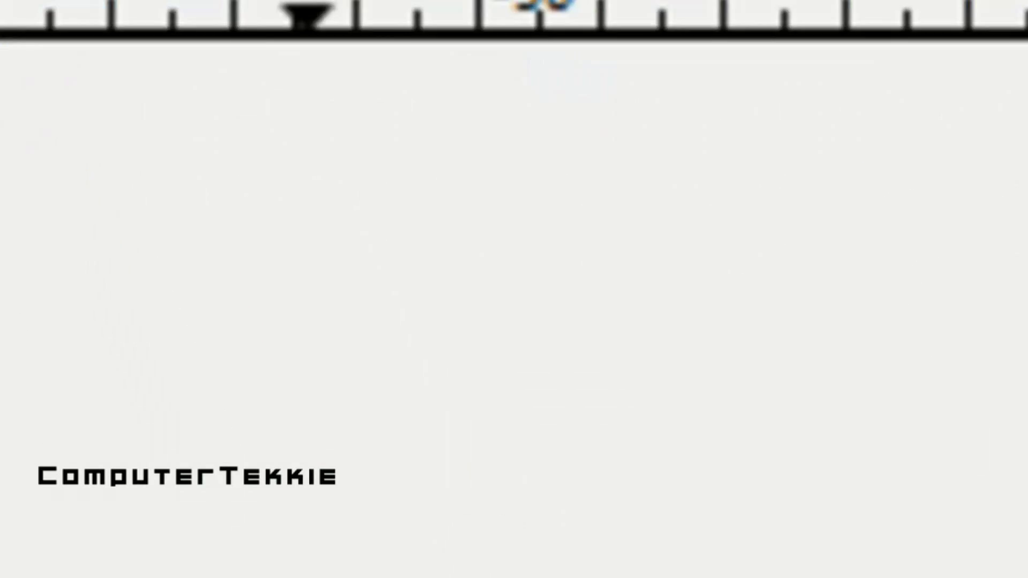
- Apply a Drop Shadow to the CT text with offsets 8/8, blur 15 and opacity 80
{"action": "left_click", "coordinate": [492, 263]}
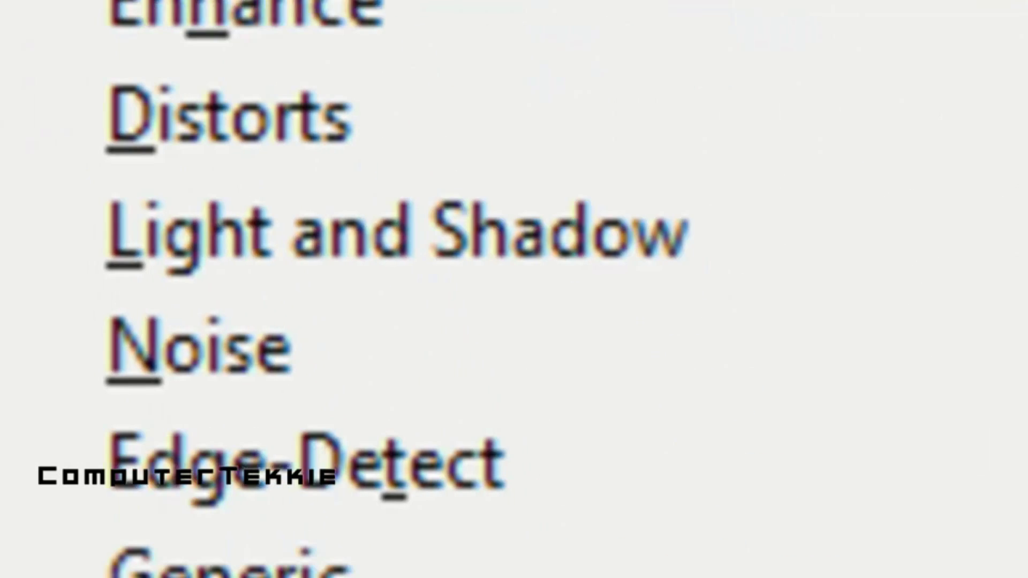
{"action": "mouse_move", "coordinate": [524, 182]}
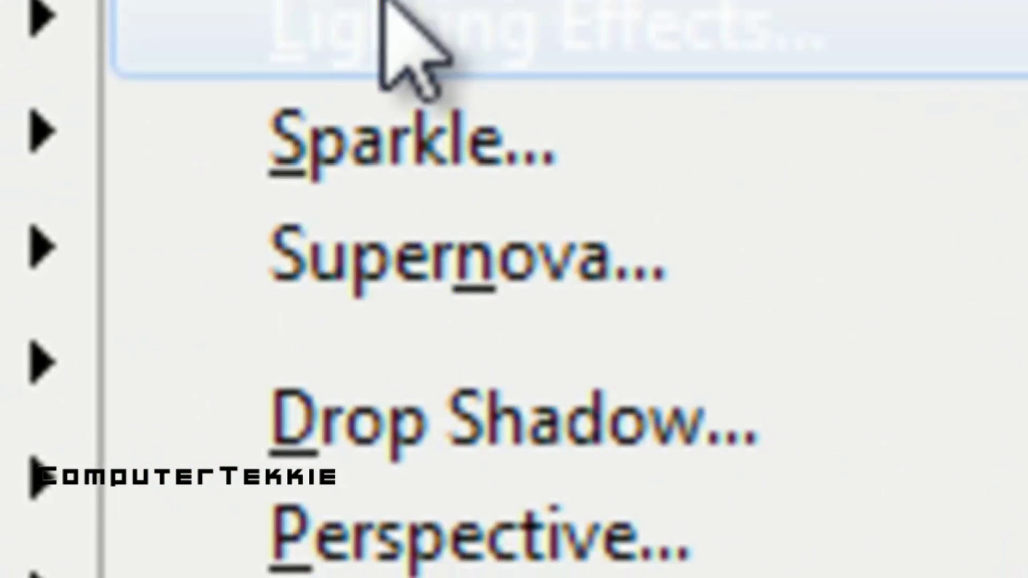
{"action": "left_click", "coordinate": [633, 449]}
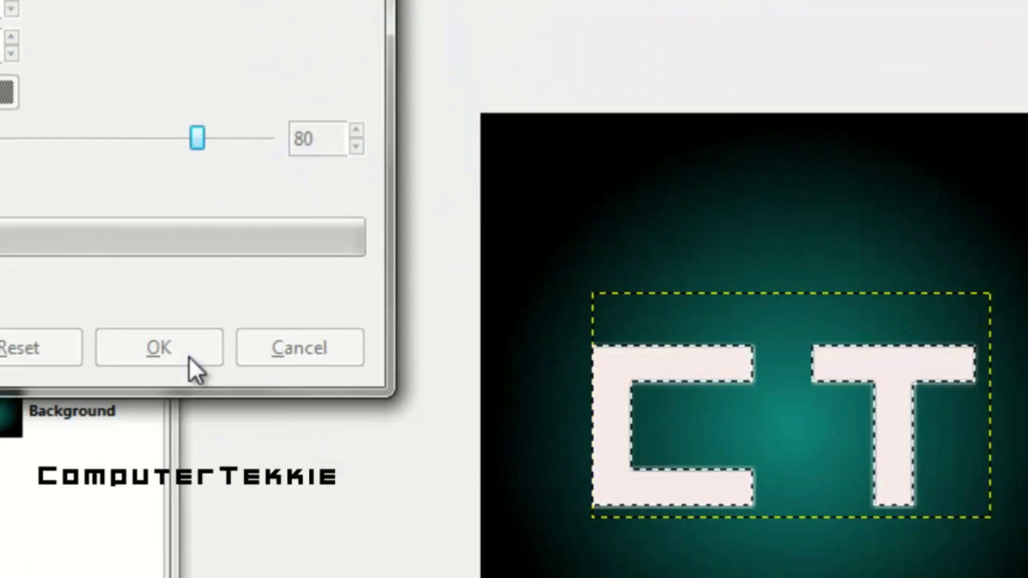
{"action": "left_click", "coordinate": [478, 524]}
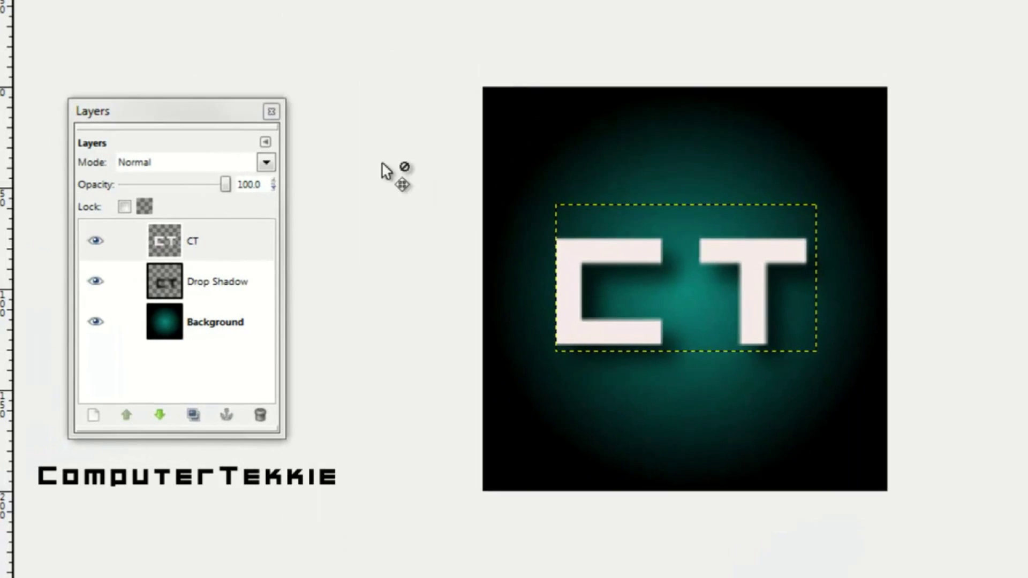
- Merge the CT layer down, then merge the Drop Shadow layer into the Background
{"action": "right_click", "coordinate": [234, 239]}
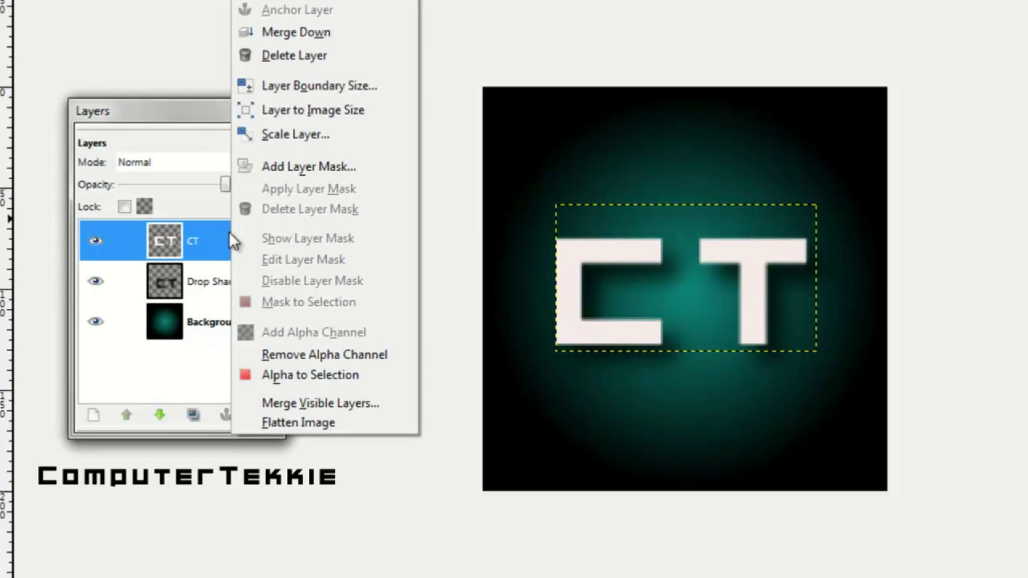
{"action": "left_click", "coordinate": [358, 31]}
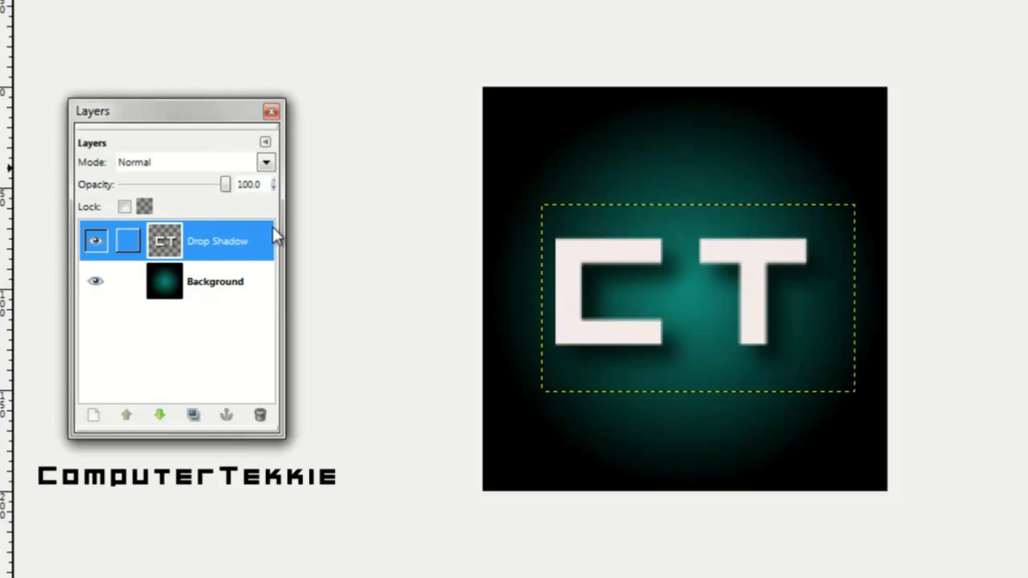
{"action": "right_click", "coordinate": [257, 252]}
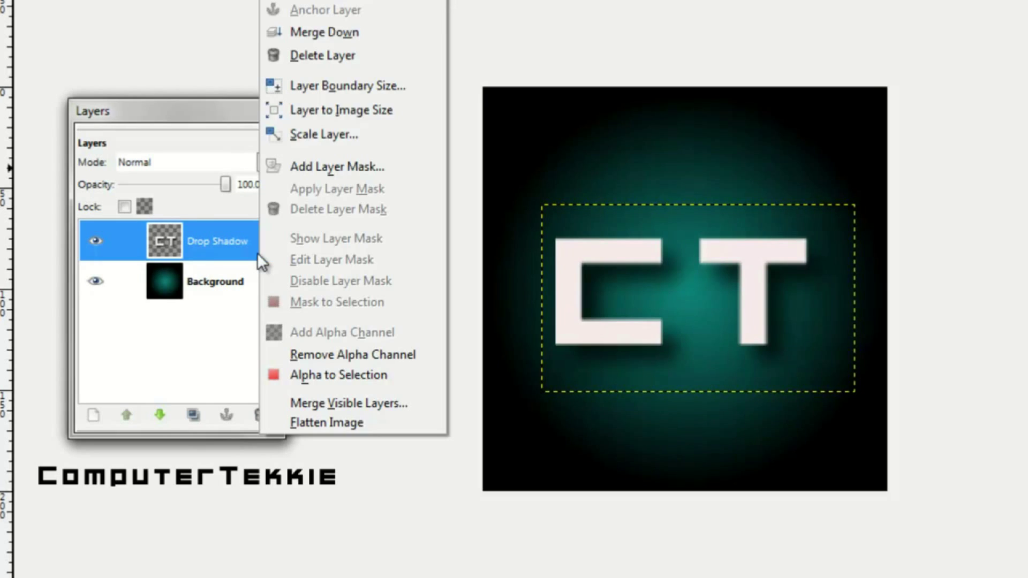
{"action": "left_click", "coordinate": [352, 38]}
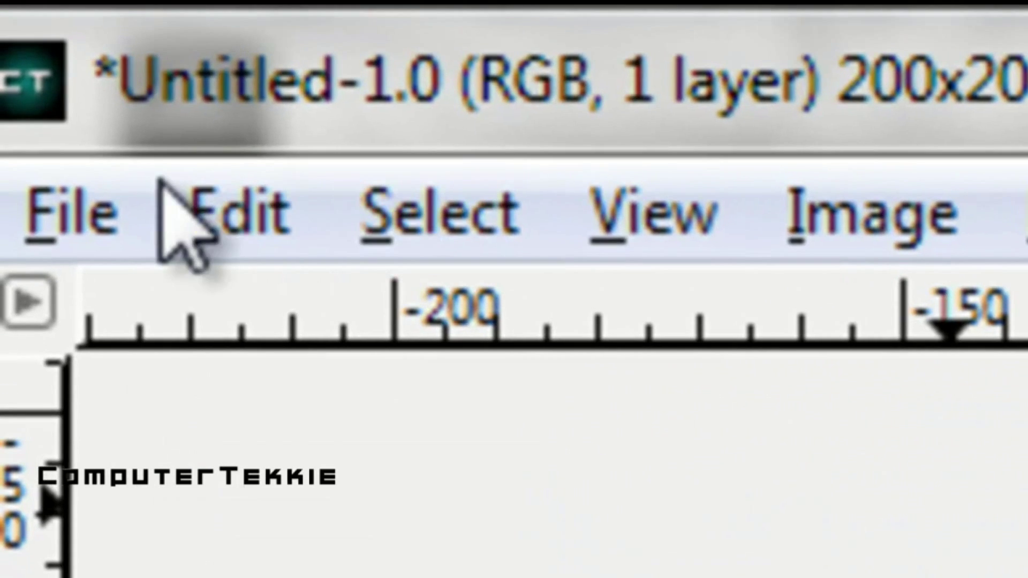
- Save the image as CTIcon.jpg on the Desktop, accepting the flatten for JPEG export
{"action": "left_click", "coordinate": [57, 154]}
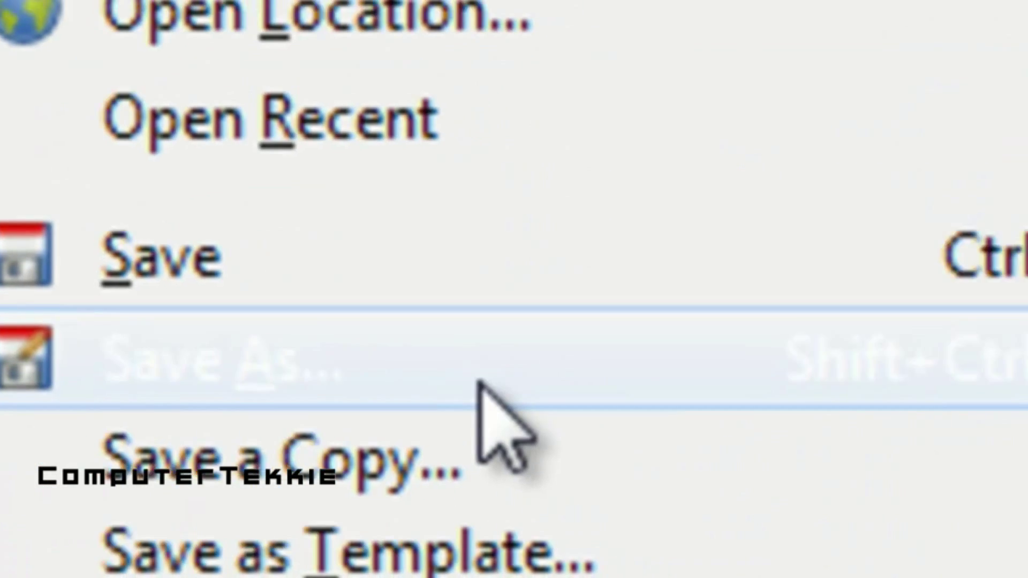
{"action": "left_click", "coordinate": [480, 374]}
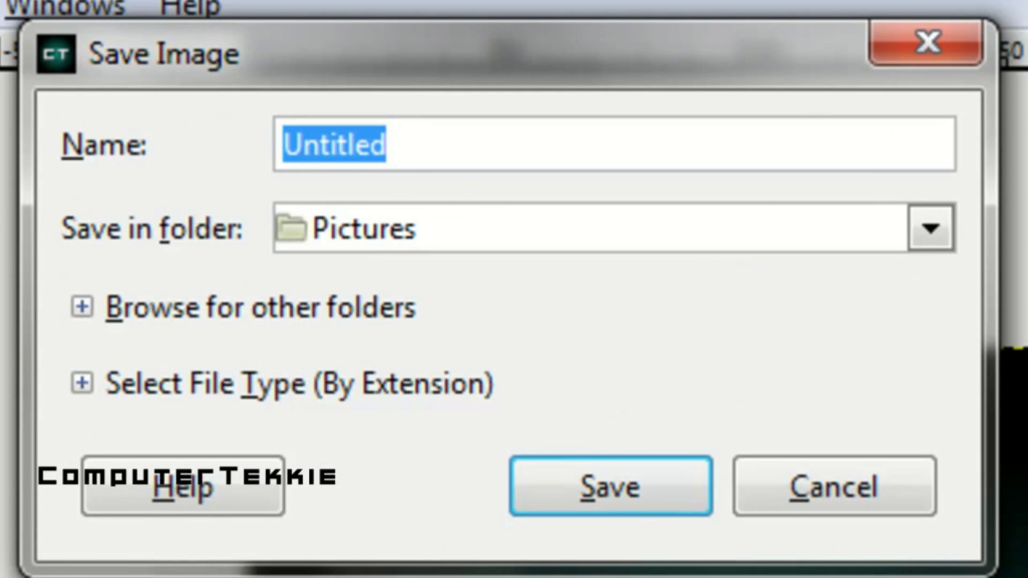
{"action": "type", "text": "CTIcon.jpg"}
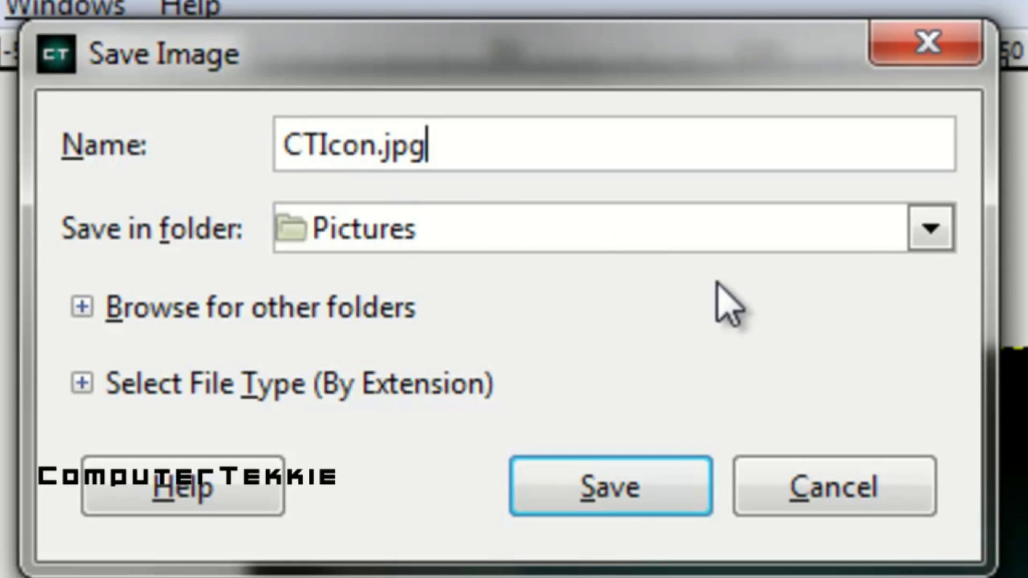
{"action": "left_click", "coordinate": [926, 236]}
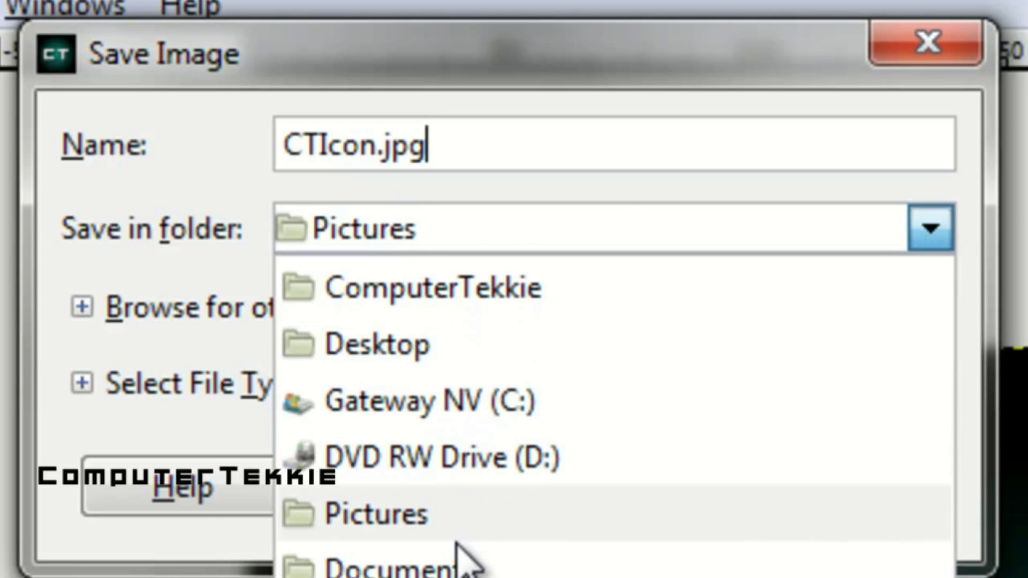
{"action": "left_click", "coordinate": [567, 356]}
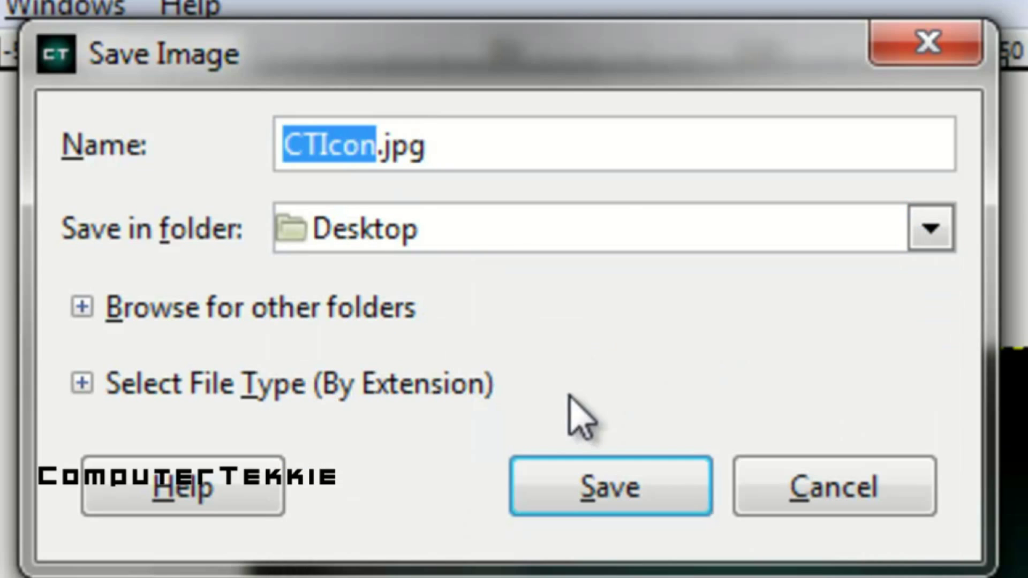
{"action": "left_click", "coordinate": [615, 495]}
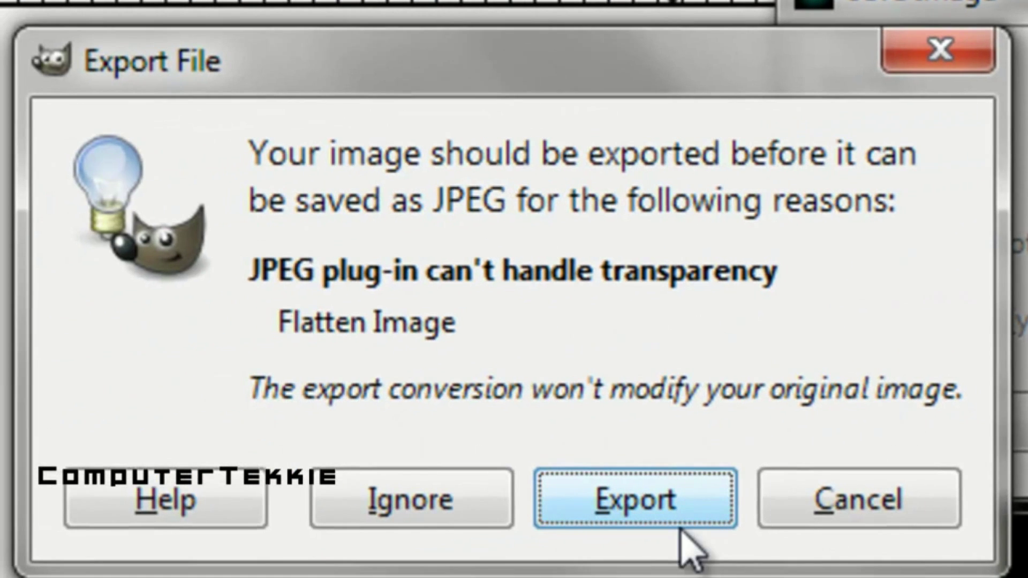
{"action": "left_click", "coordinate": [659, 505]}
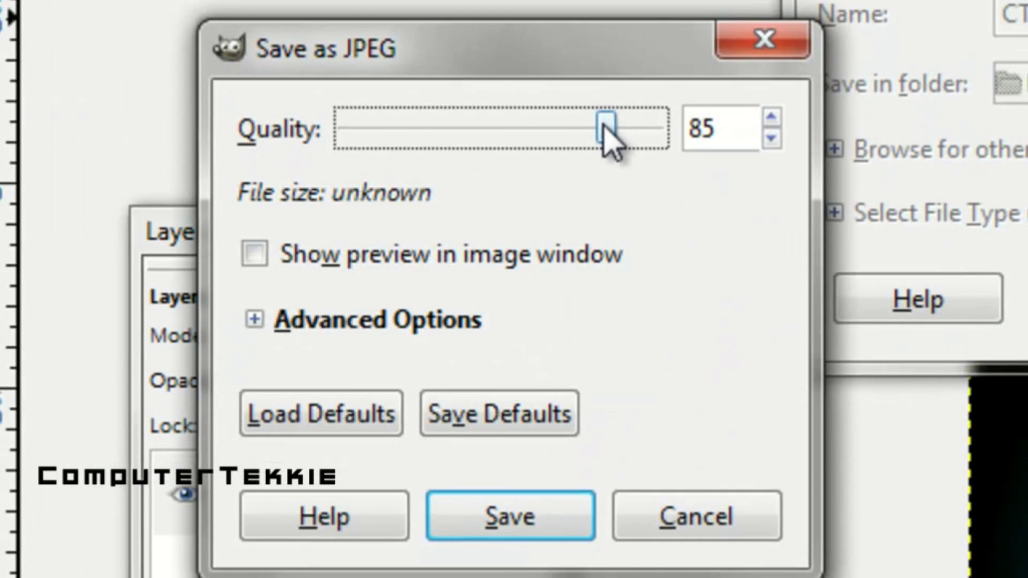